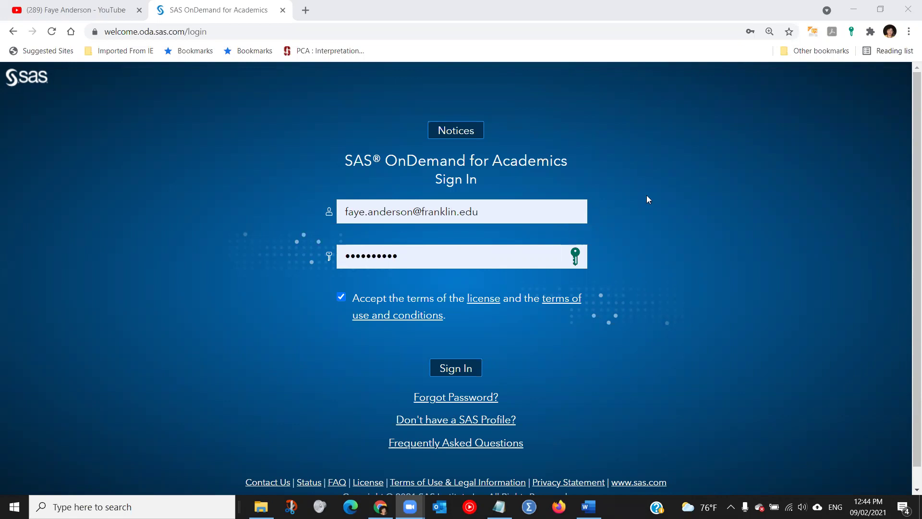
# - Submit the SAS OnDemand for Academics sign-in with credentials entered and terms accepted
pyautogui.click(778, 229)
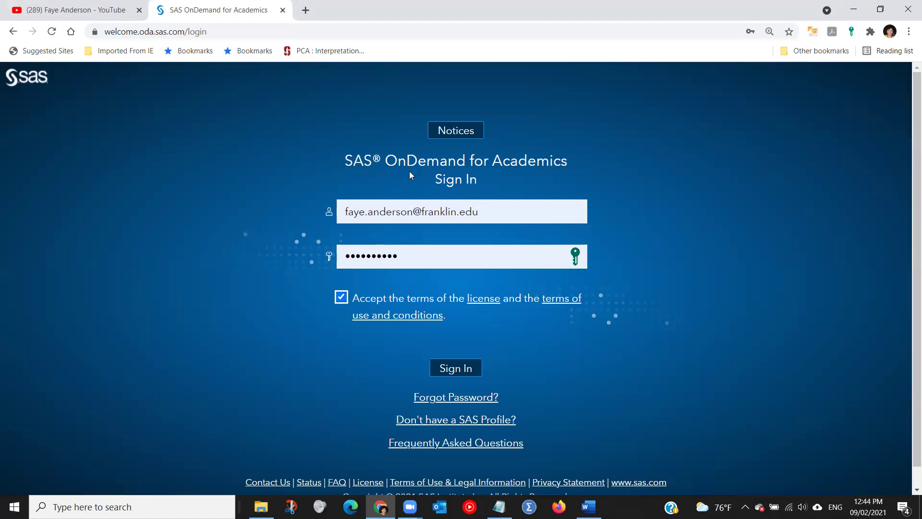
pyautogui.click(472, 369)
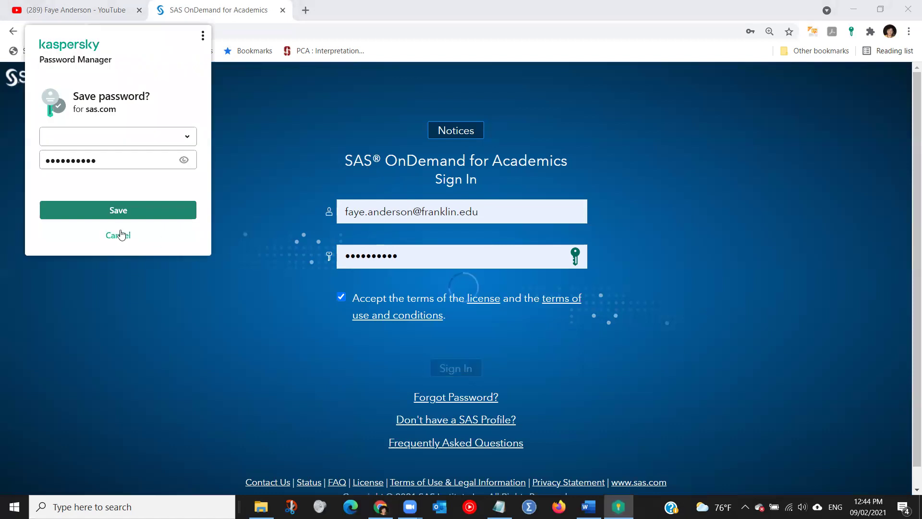
# - Decline the Kaspersky save-password popup so SAS Studio opens with Program 1
pyautogui.click(117, 233)
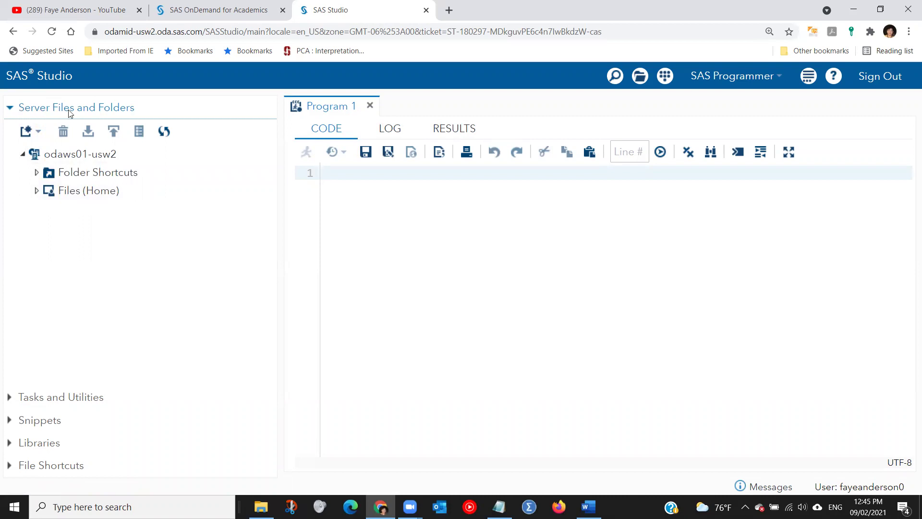
# - Create a new folder named Folder1 inside Files (Home)
pyautogui.rightClick(47, 194)
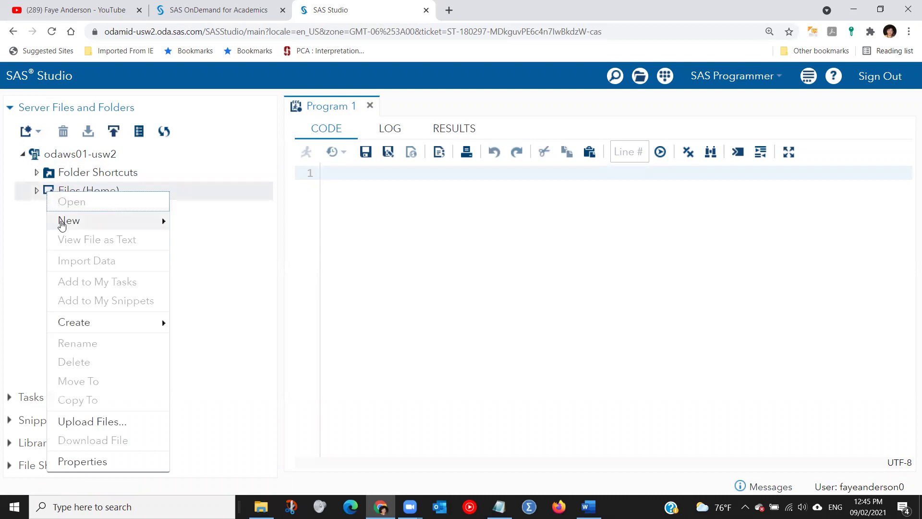
pyautogui.moveTo(62, 224)
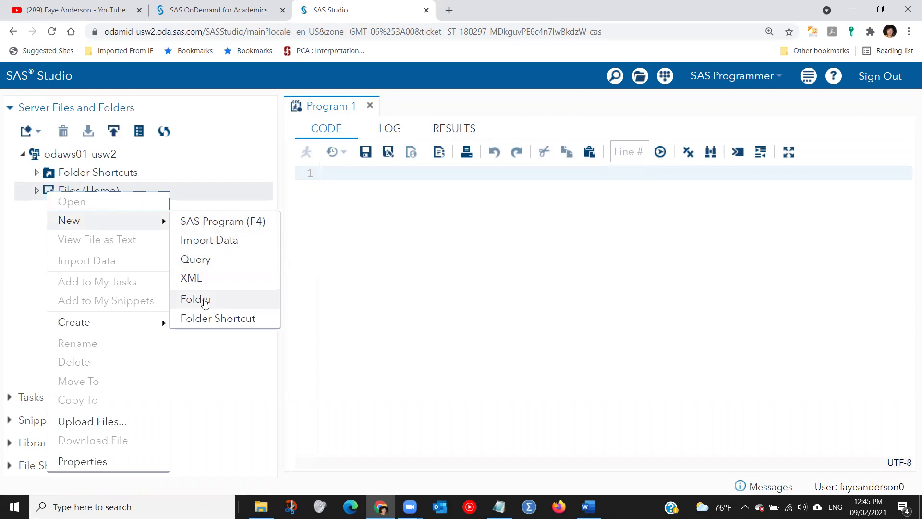
pyautogui.rightClick(39, 191)
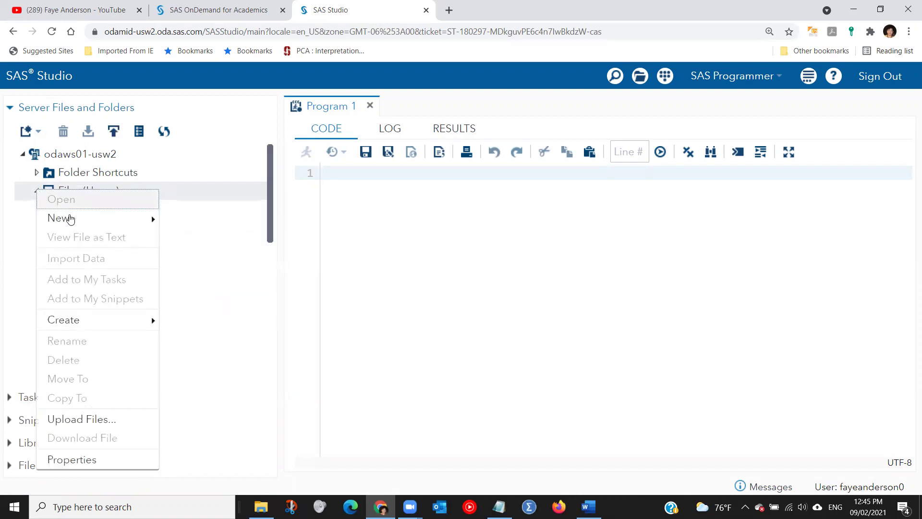
pyautogui.moveTo(69, 219)
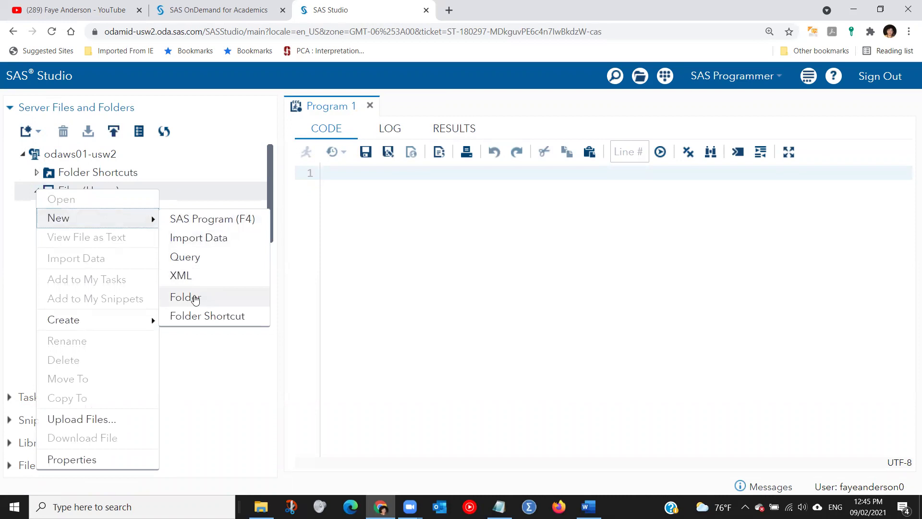
pyautogui.click(192, 299)
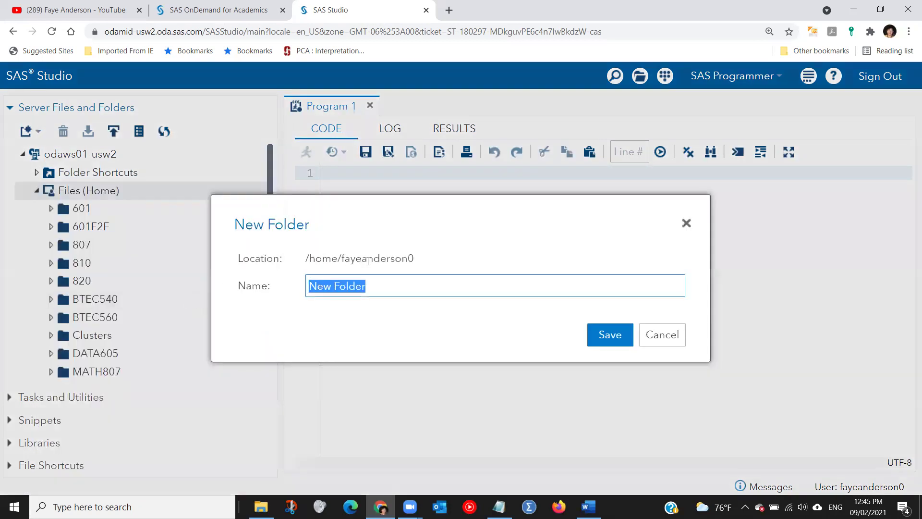
pyautogui.write('Folder')
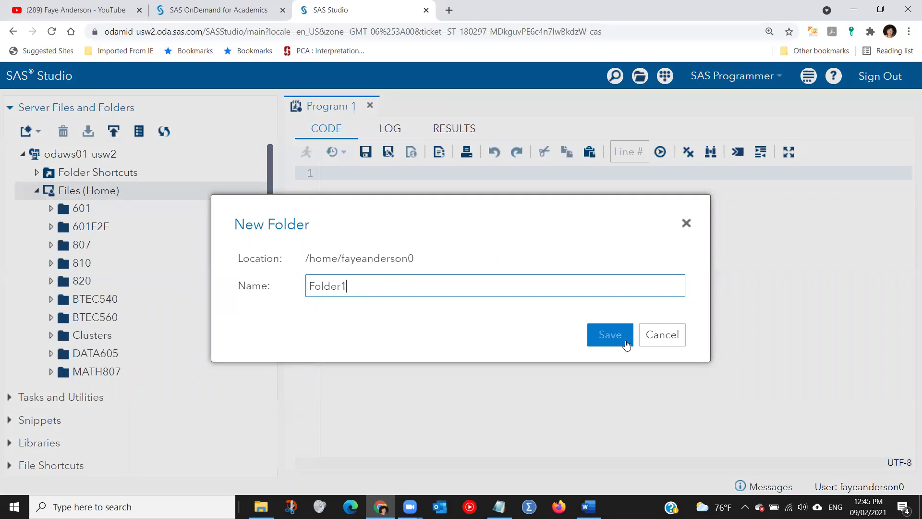
pyautogui.click(610, 335)
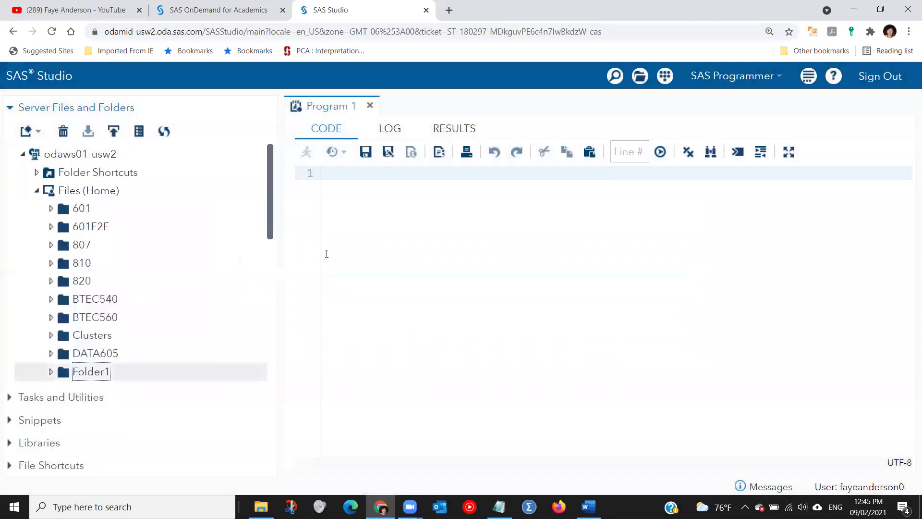
pyautogui.scroll(-2, 96, 317)
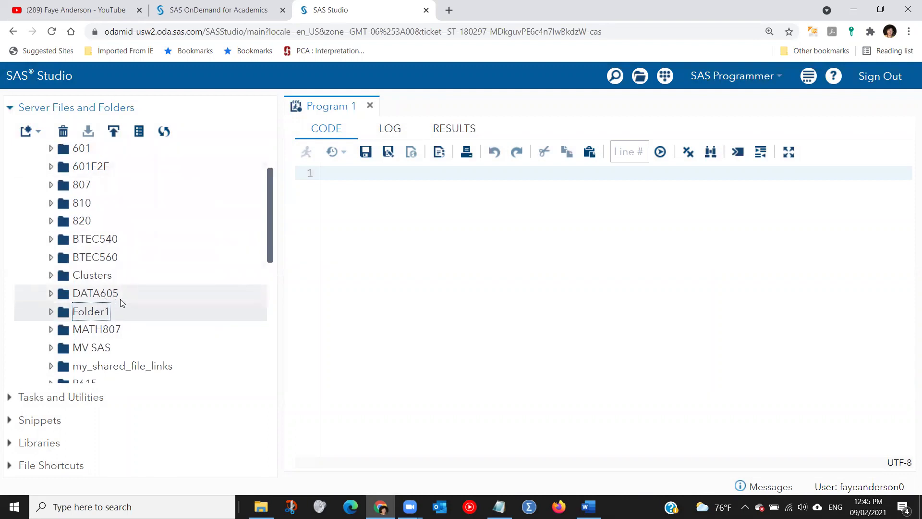
# - Expand Libraries and My Libraries, then start a new library named Library1
pyautogui.click(12, 444)
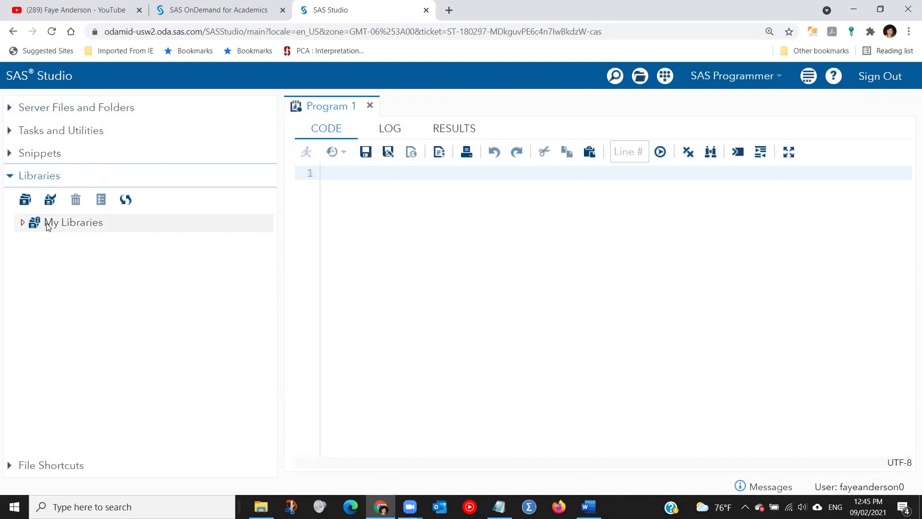
pyautogui.click(22, 222)
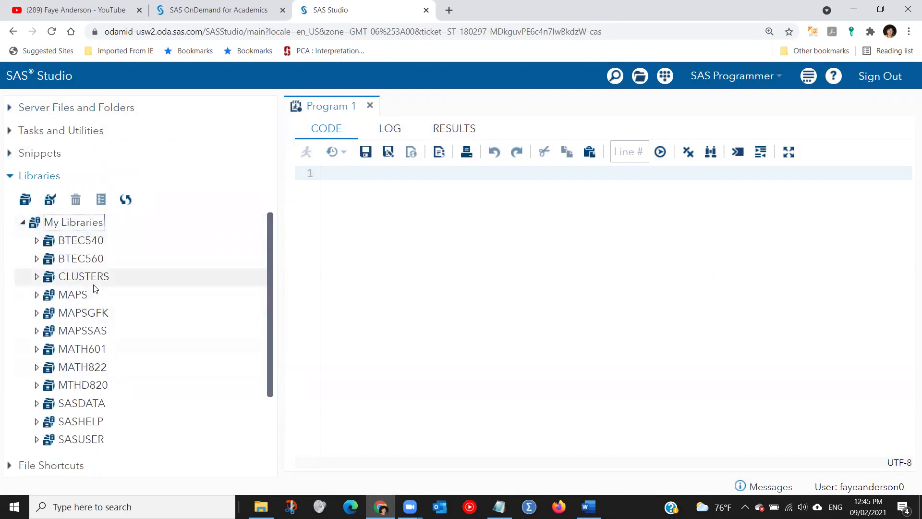
pyautogui.rightClick(70, 225)
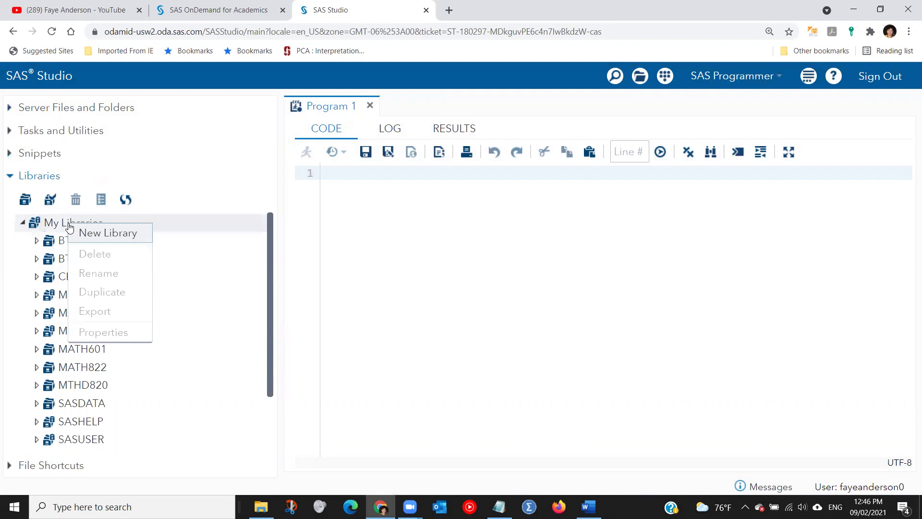
pyautogui.click(85, 234)
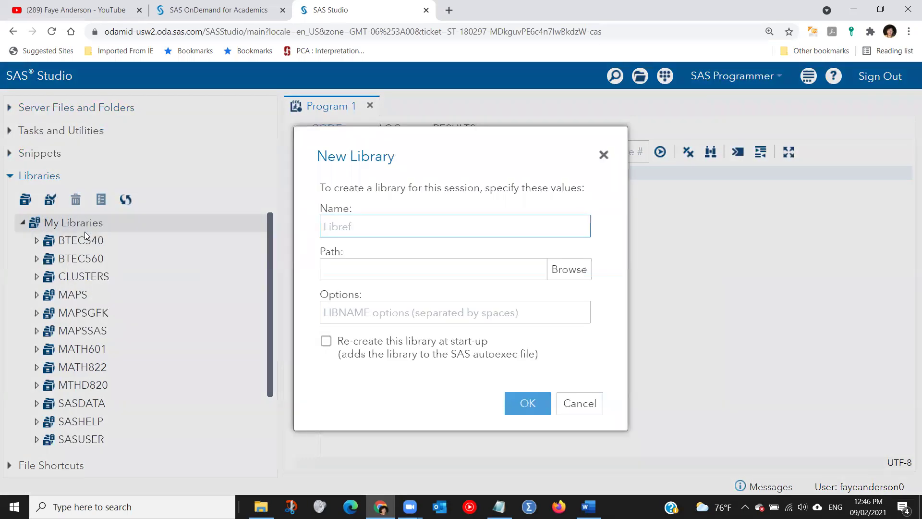
pyautogui.write('Library1')
# - Set the library path to Folder1, tick Re-create at start-up, then cancel the dialog
pyautogui.click(575, 274)
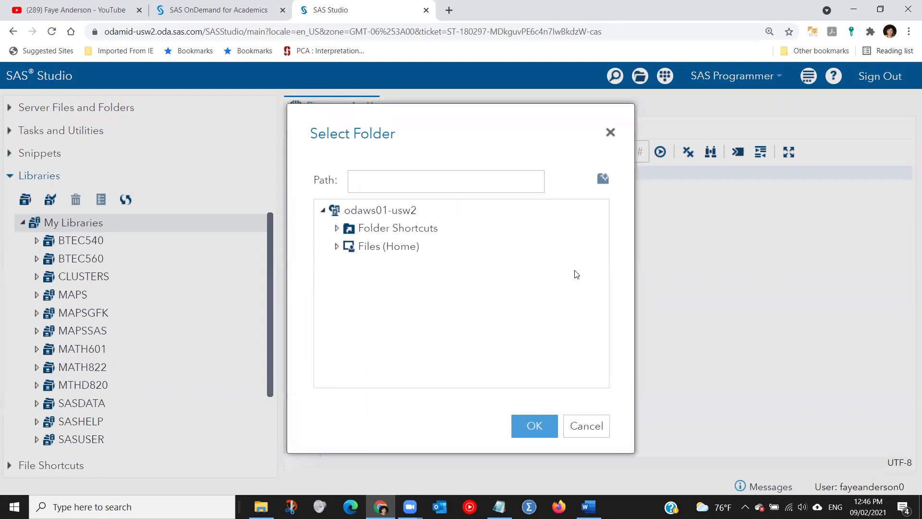
pyautogui.click(426, 248)
pyautogui.click(338, 248)
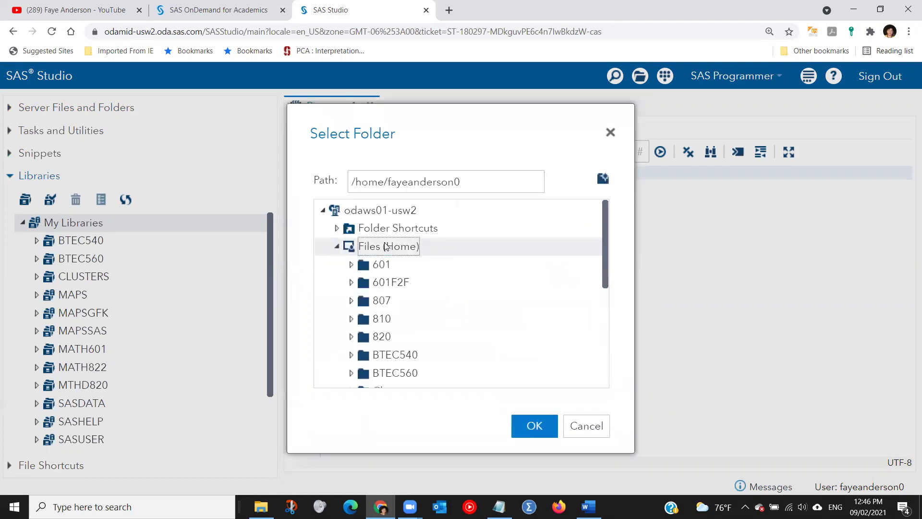
pyautogui.scroll(-5, 377, 281)
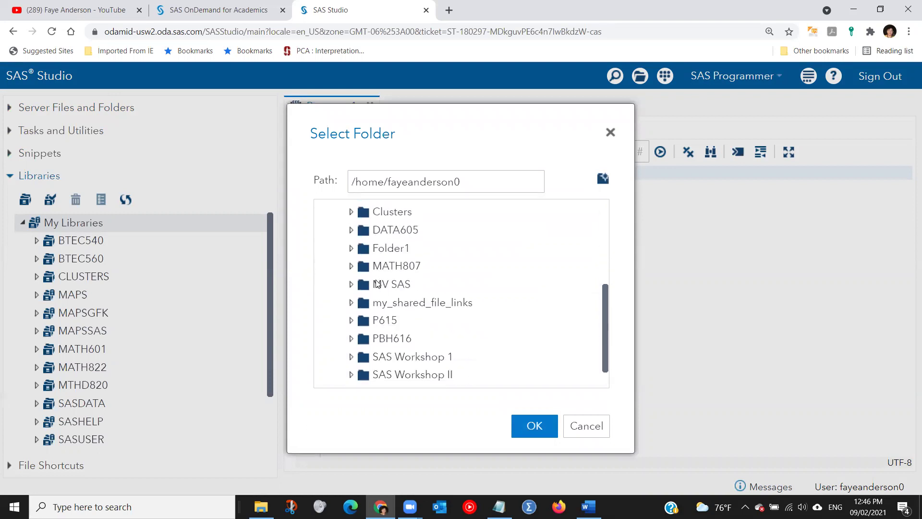
pyautogui.click(378, 247)
pyautogui.click(538, 424)
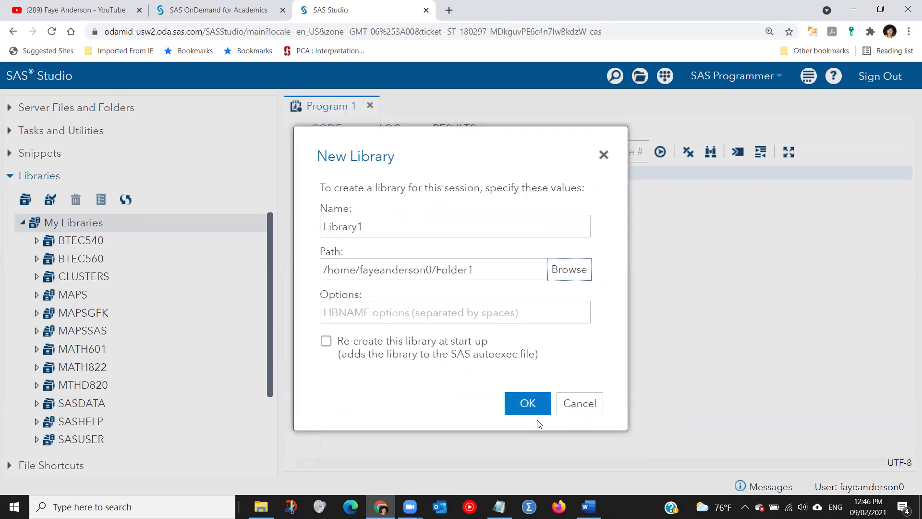
pyautogui.click(327, 342)
pyautogui.click(581, 404)
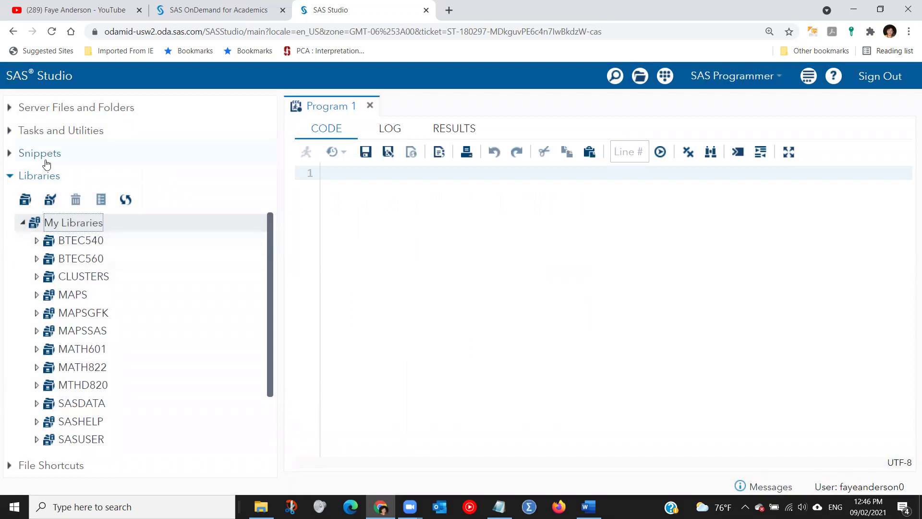
# - Create library Library1 pointing to Folder1, re-created at every start-up
pyautogui.rightClick(66, 227)
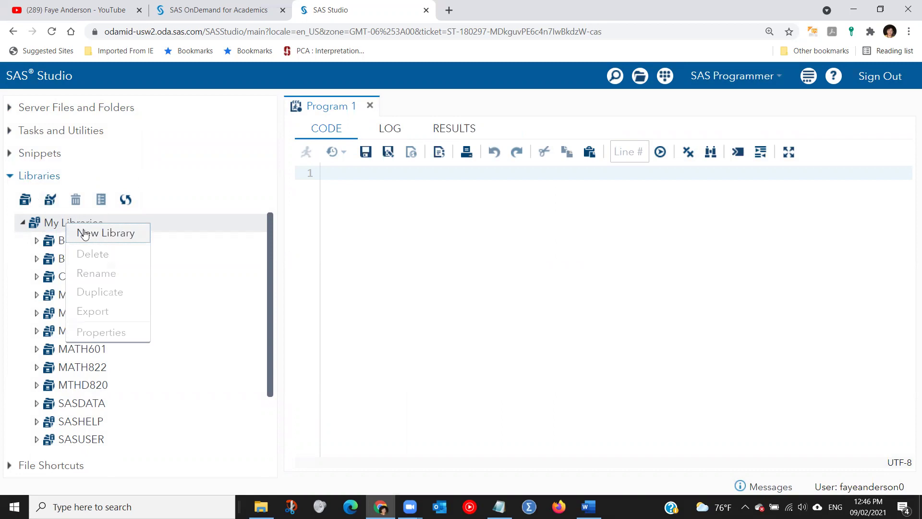
pyautogui.click(85, 234)
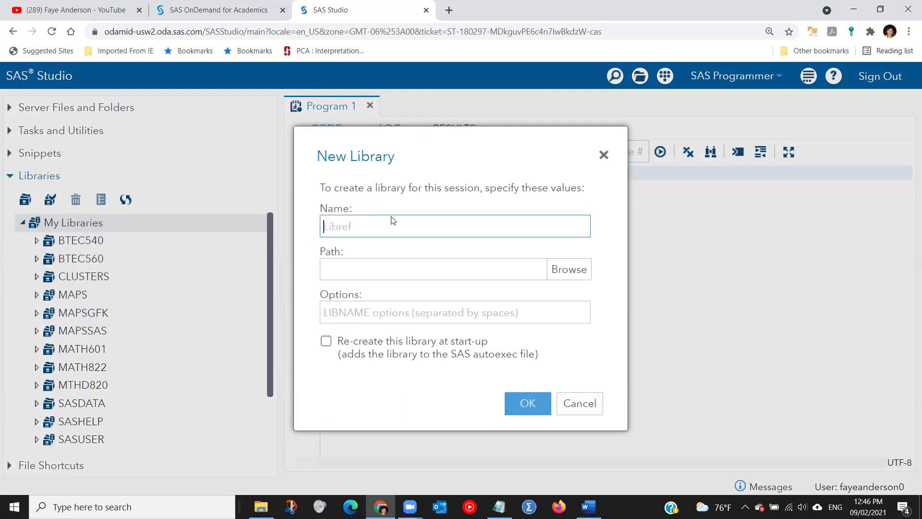
pyautogui.write('Library1')
pyautogui.click(569, 269)
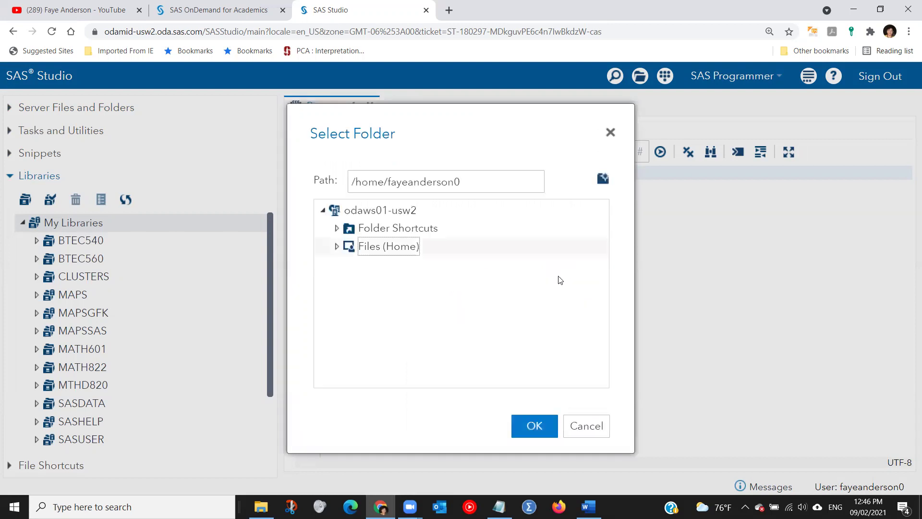
pyautogui.click(338, 246)
pyautogui.scroll(-5, 408, 322)
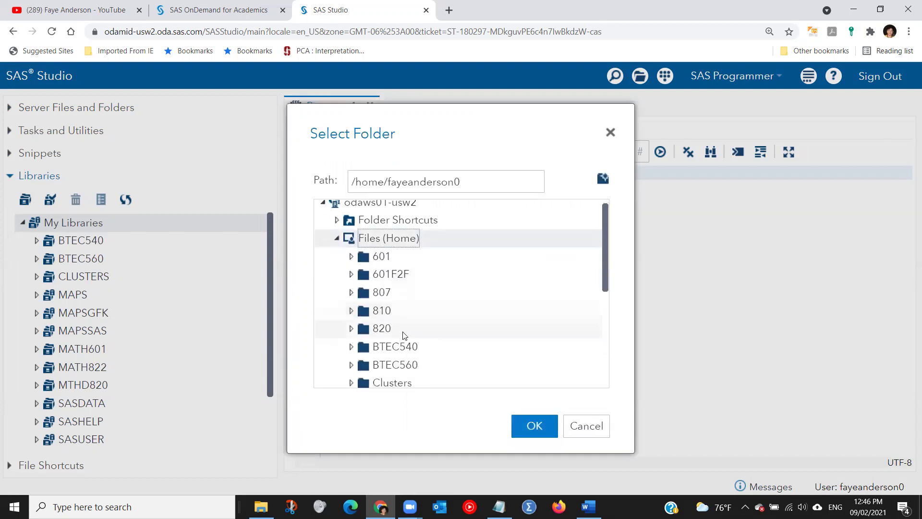
pyautogui.click(363, 309)
pyautogui.click(534, 425)
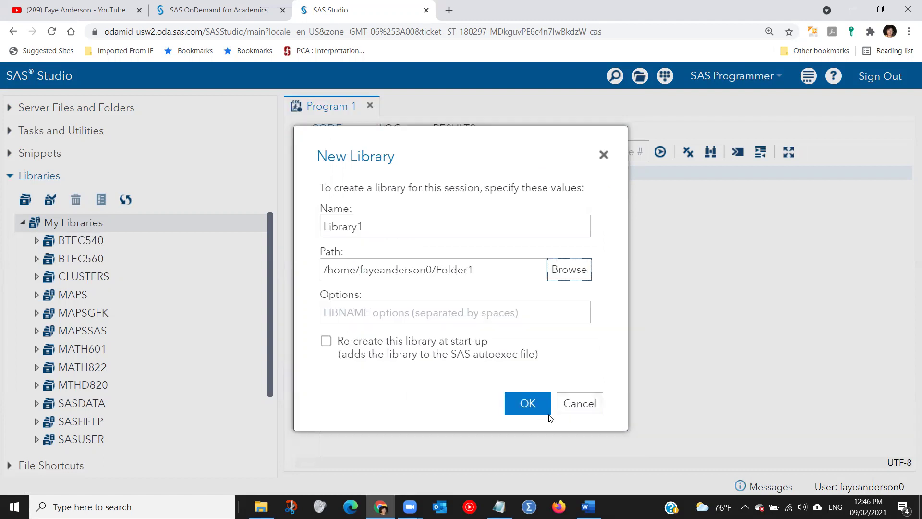
pyautogui.click(326, 342)
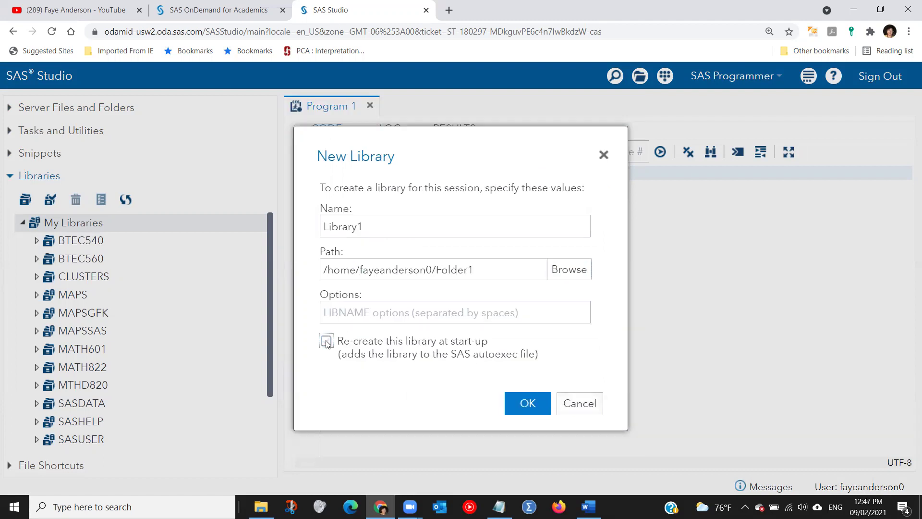
pyautogui.click(529, 403)
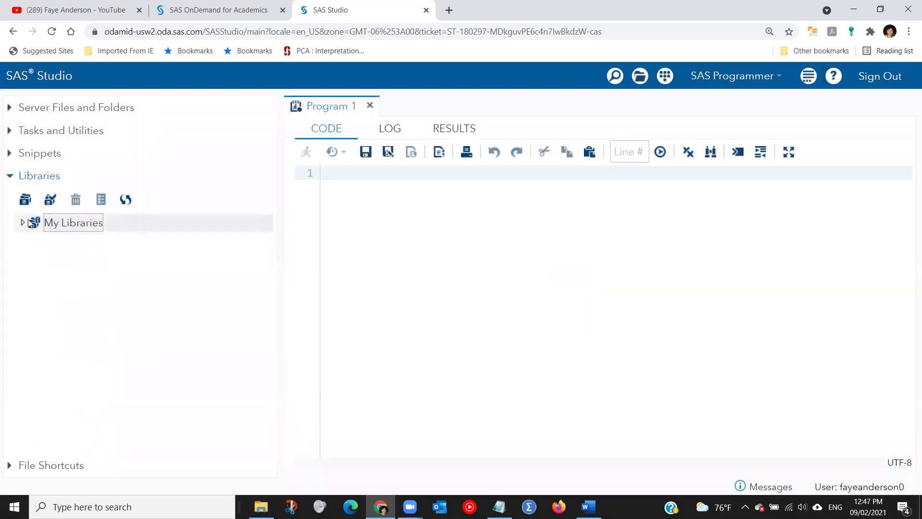
pyautogui.click(22, 223)
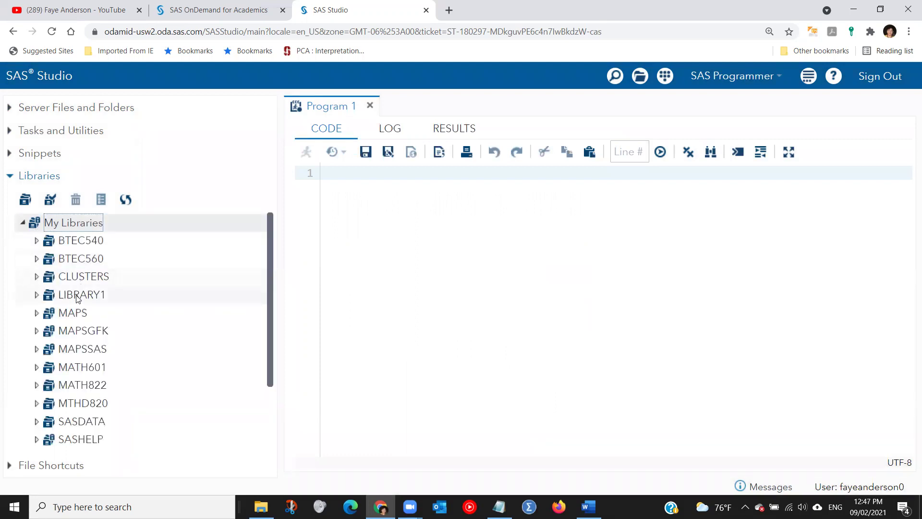
pyautogui.click(40, 296)
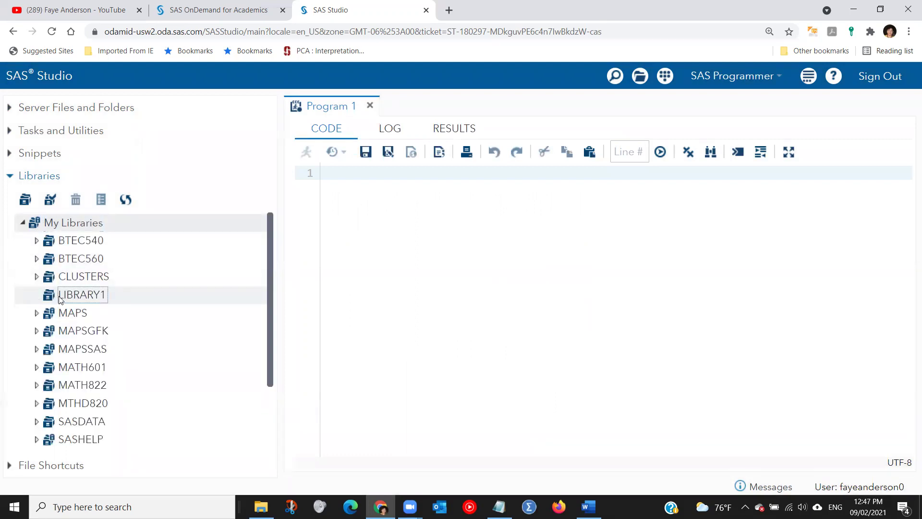
pyautogui.click(11, 108)
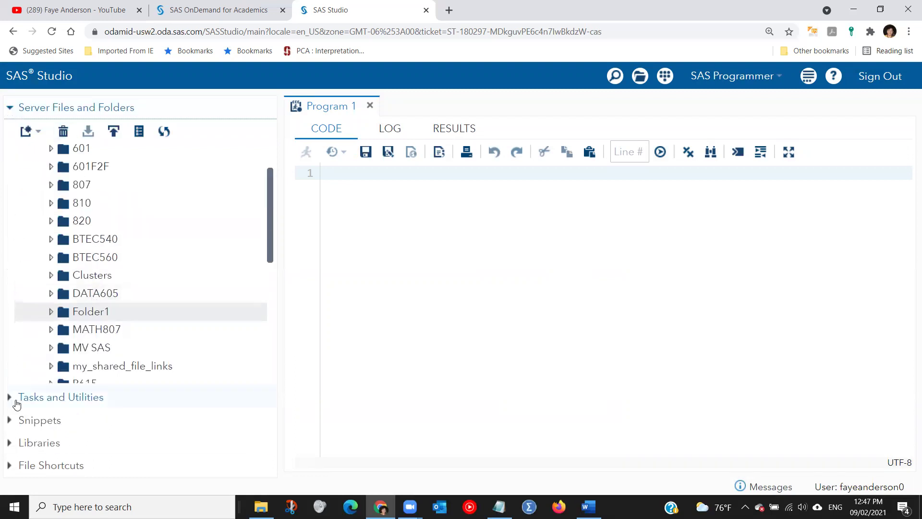
pyautogui.click(51, 312)
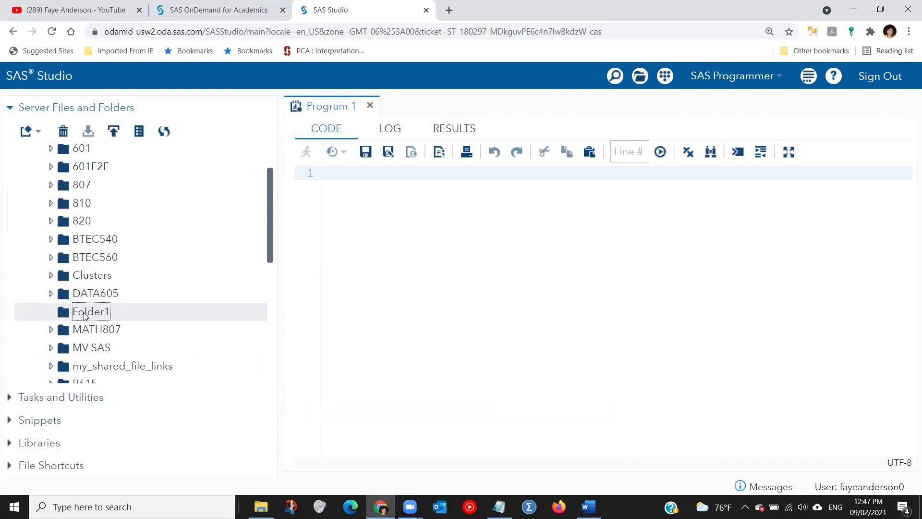
pyautogui.click(10, 442)
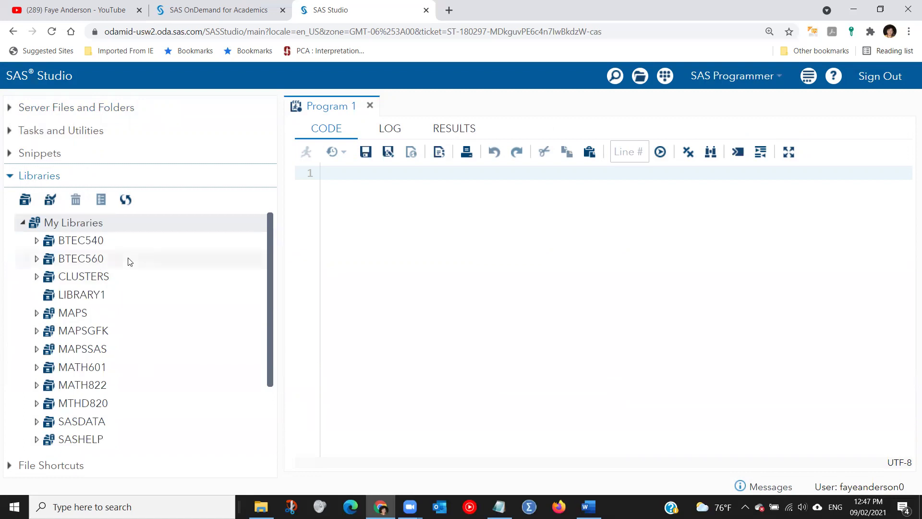
pyautogui.scroll(-3, 129, 259)
pyautogui.scroll(3, 114, 350)
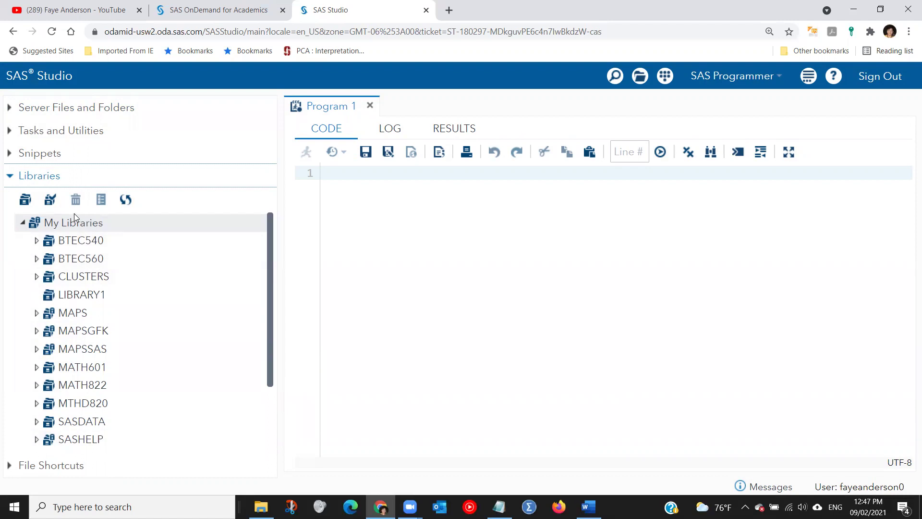
pyautogui.scroll(-3, 74, 213)
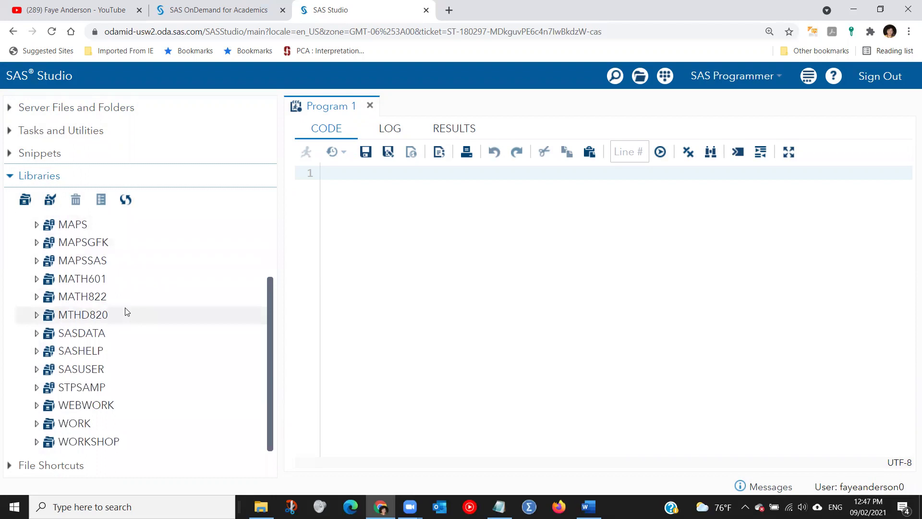
pyautogui.scroll(3, 123, 311)
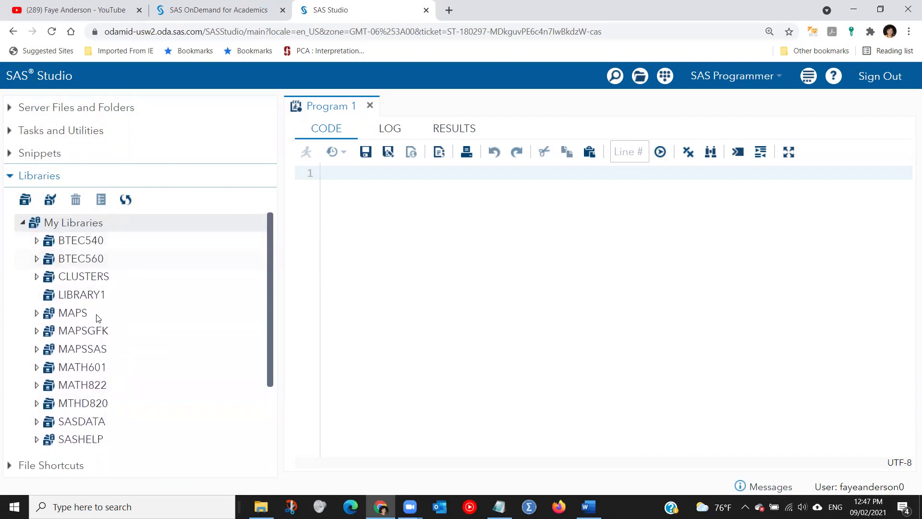
pyautogui.scroll(-3, 69, 351)
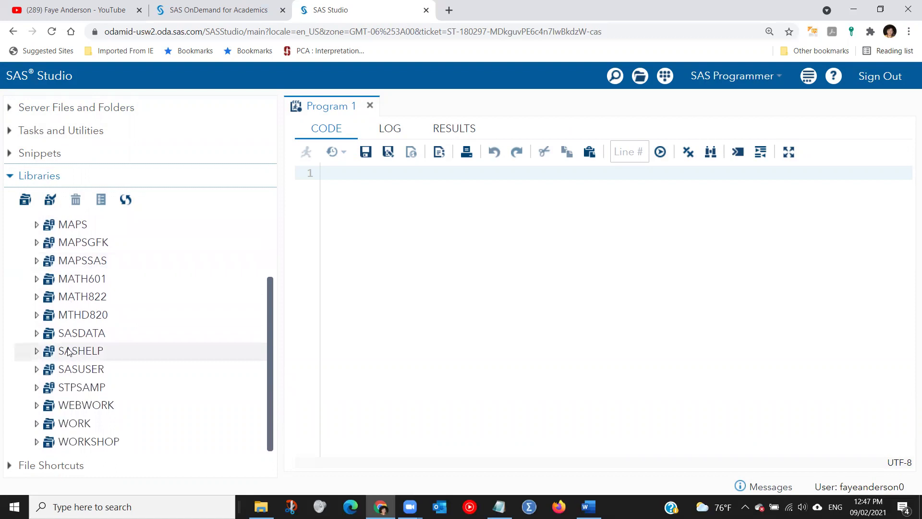
pyautogui.click(37, 425)
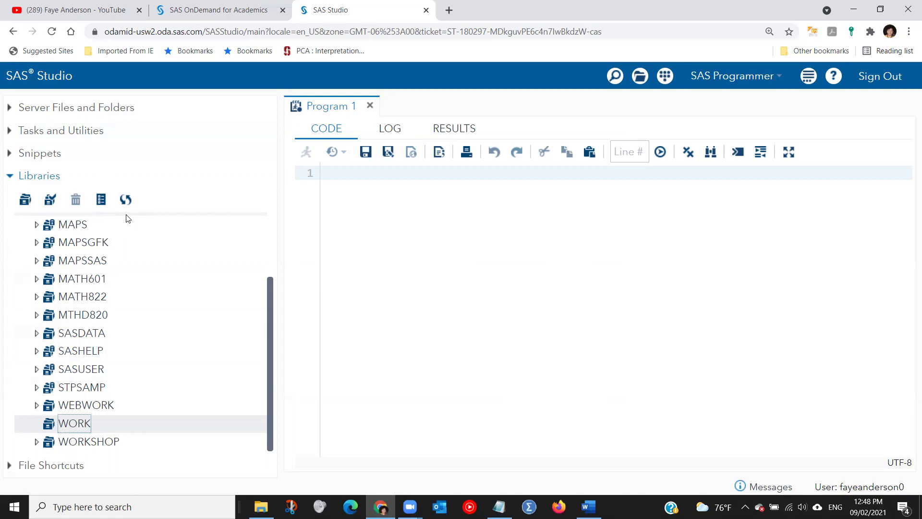
pyautogui.scroll(2, 145, 227)
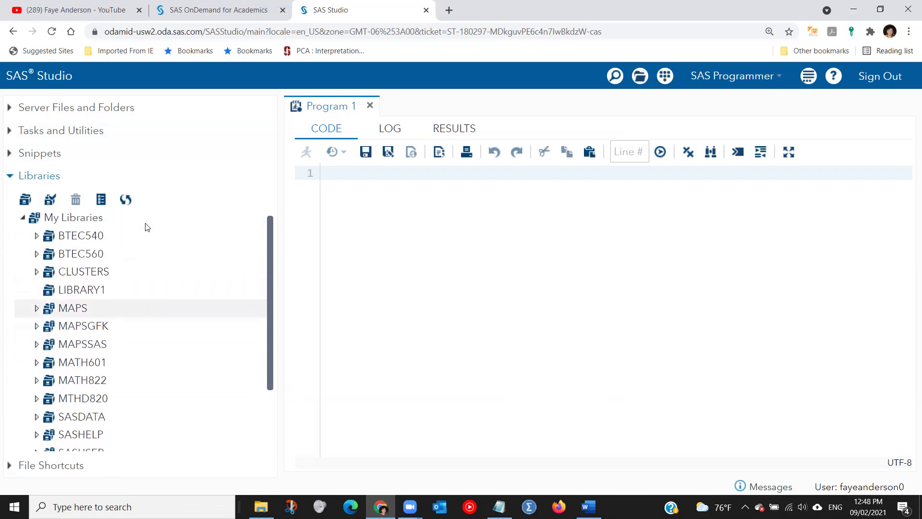
pyautogui.click(8, 111)
pyautogui.scroll(1, 109, 255)
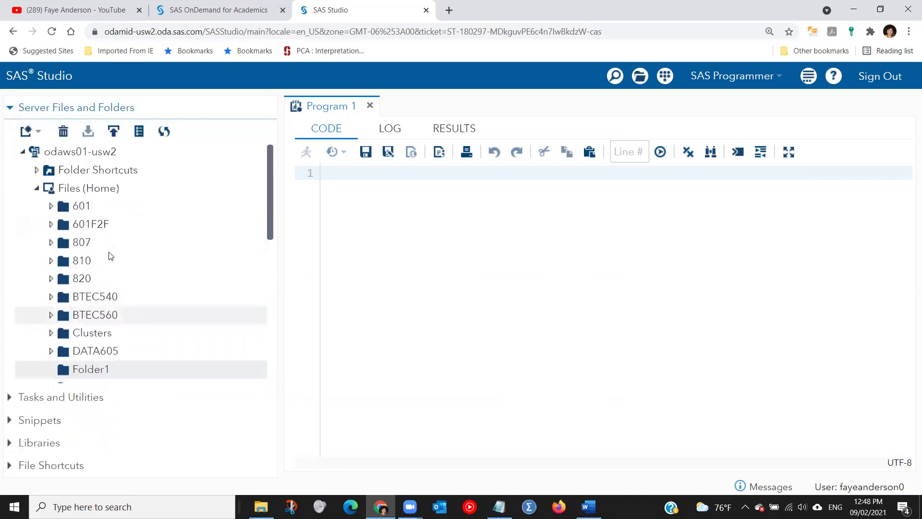
pyautogui.rightClick(67, 191)
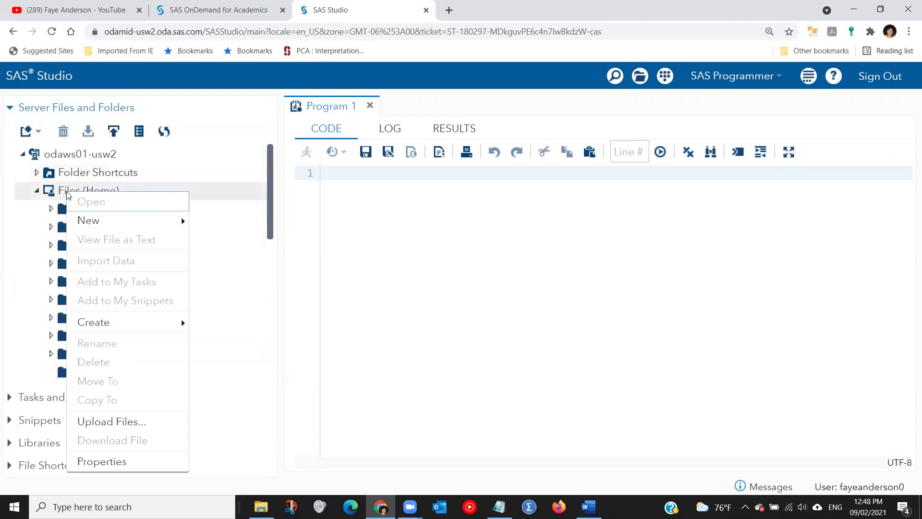
pyautogui.moveTo(148, 218)
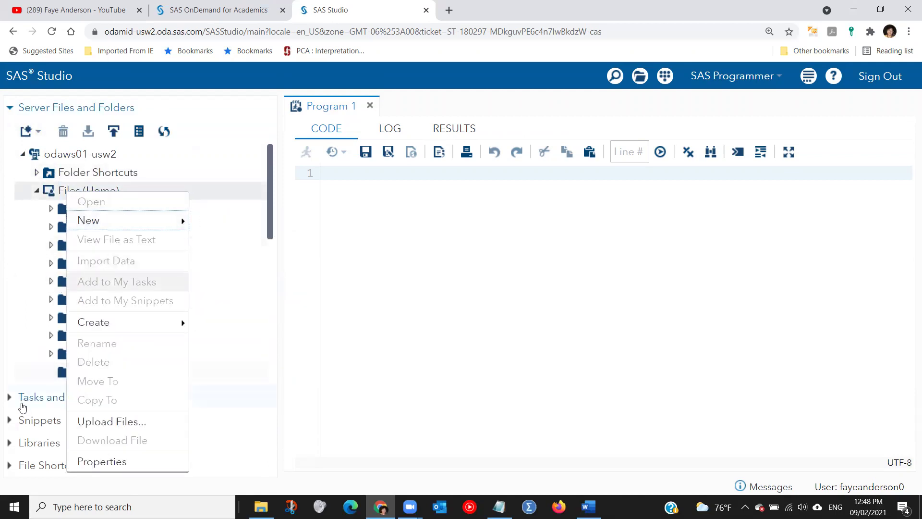
pyautogui.click(12, 443)
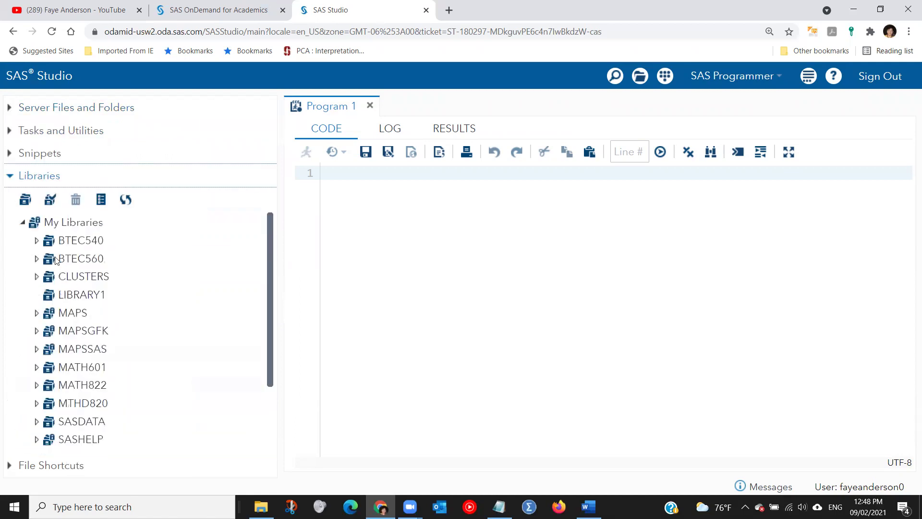
pyautogui.rightClick(62, 224)
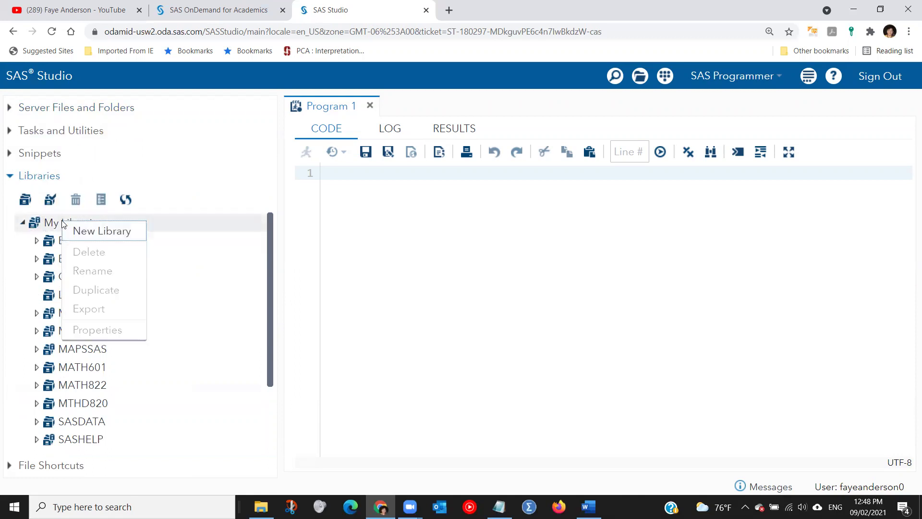
pyautogui.click(87, 231)
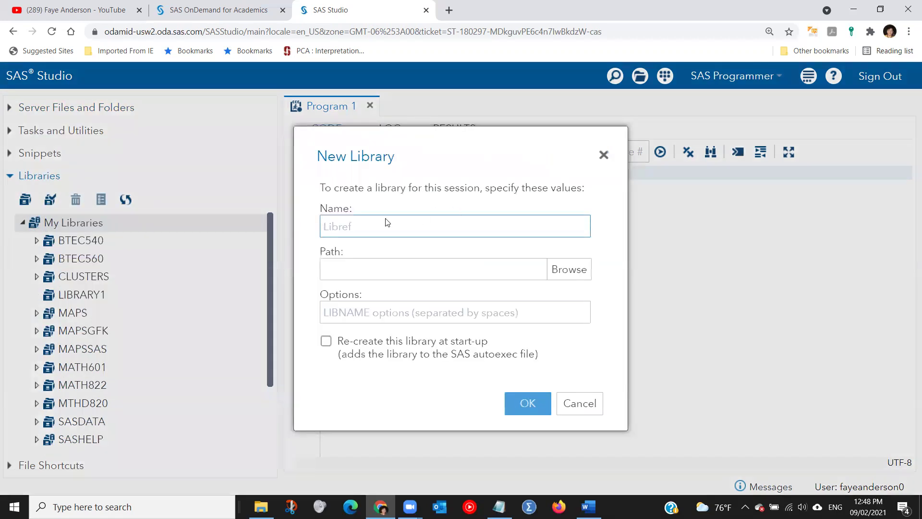
pyautogui.click(569, 269)
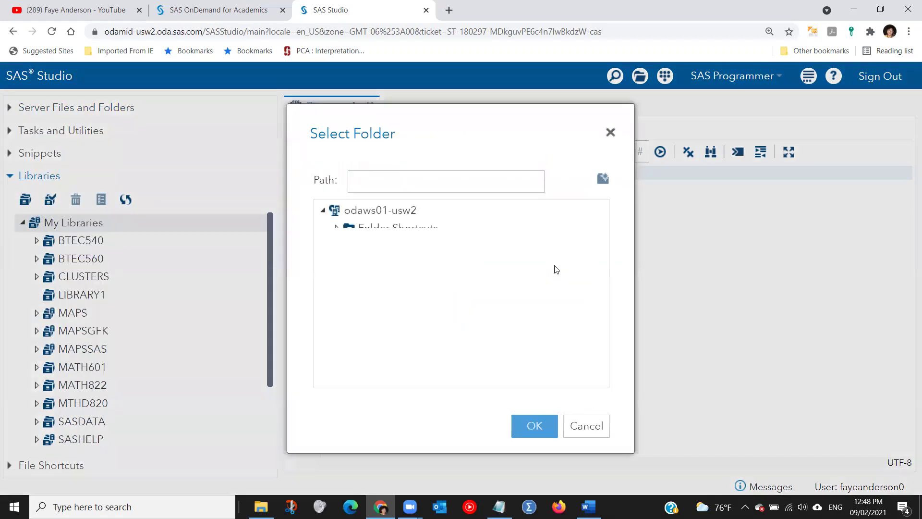
pyautogui.click(589, 426)
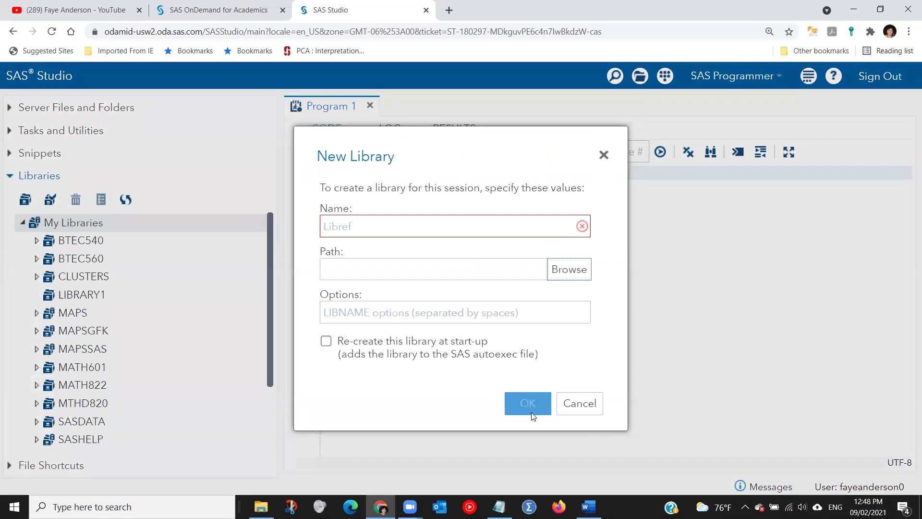
pyautogui.click(587, 403)
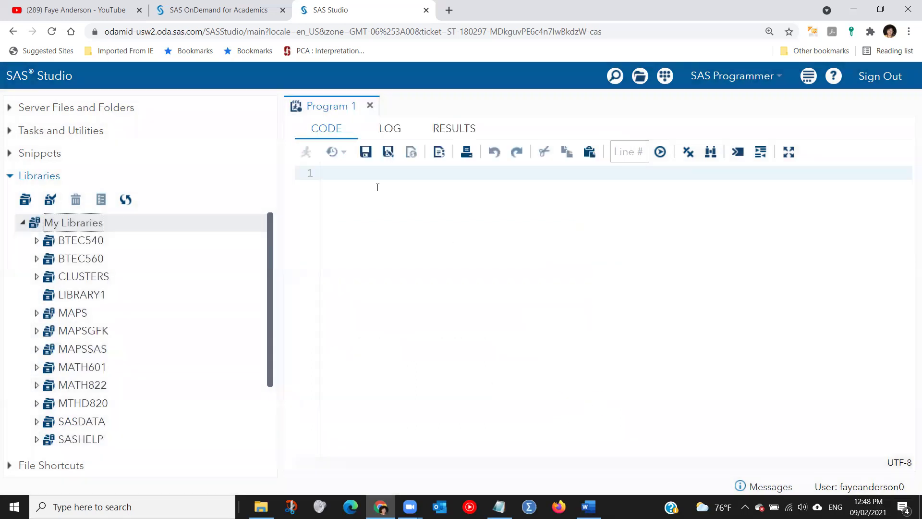